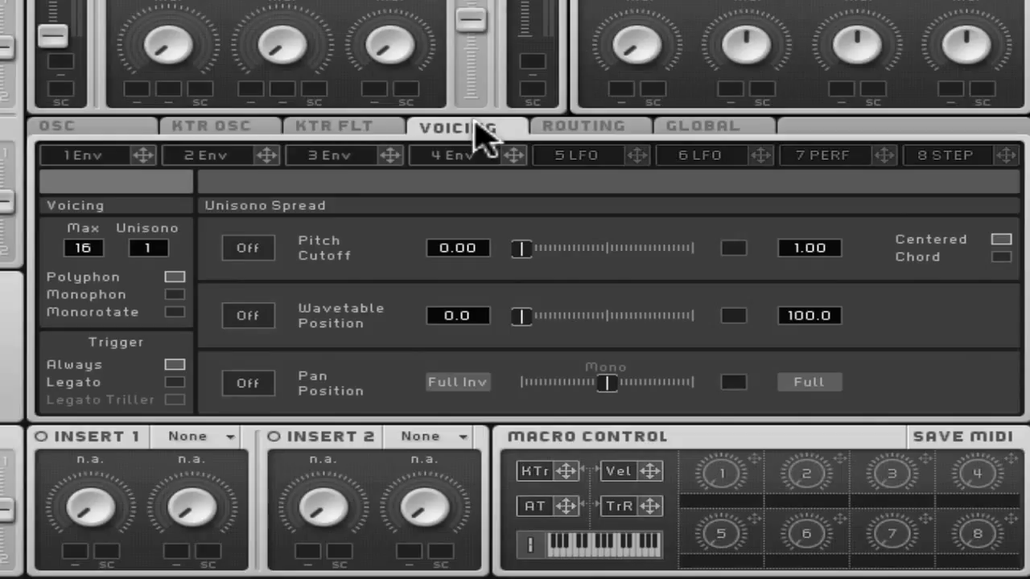
Step: Set the voicing mode to Monorotate with the Legato Triller trigger, and check the curve of Envelope 4
{"action": "left_click", "coordinate": [174, 294]}
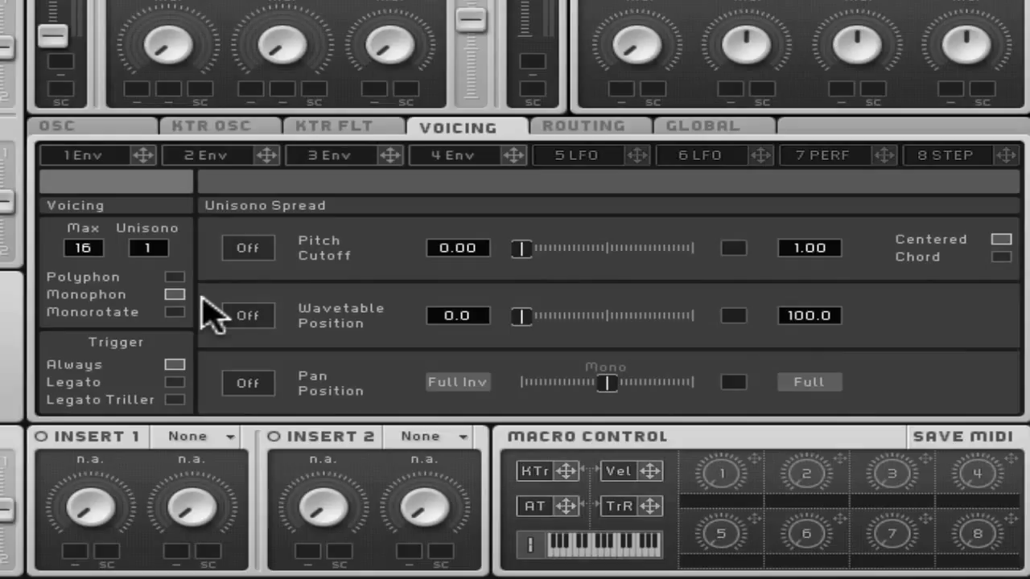
{"action": "left_click", "coordinate": [176, 312]}
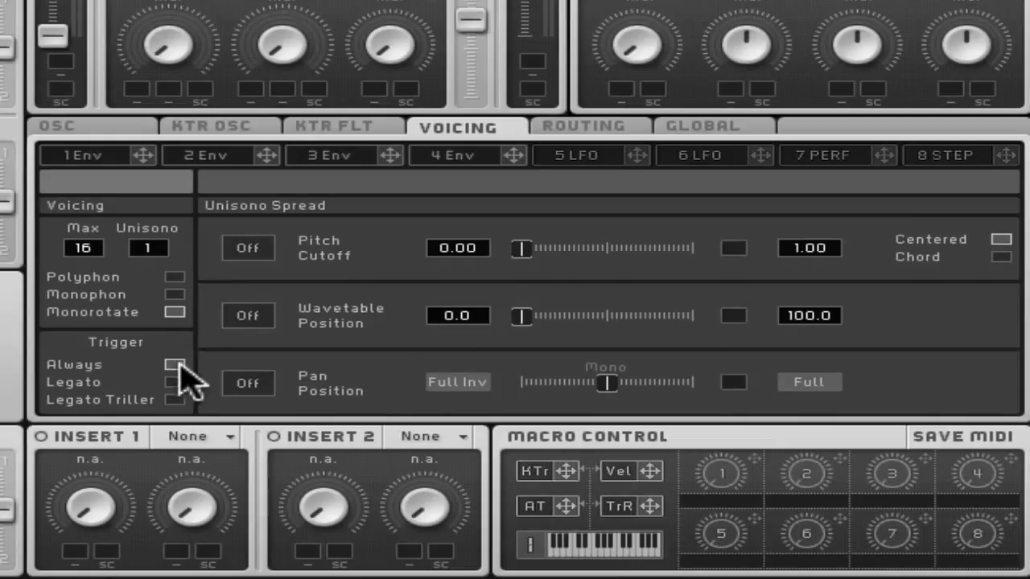
{"action": "left_click", "coordinate": [176, 400]}
{"action": "left_click", "coordinate": [176, 400]}
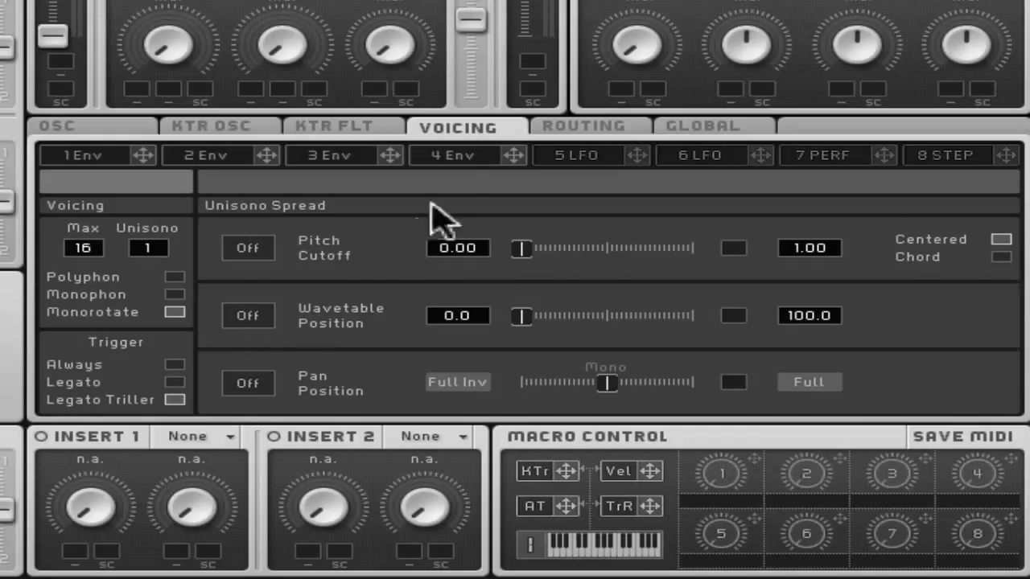
{"action": "left_click", "coordinate": [444, 161]}
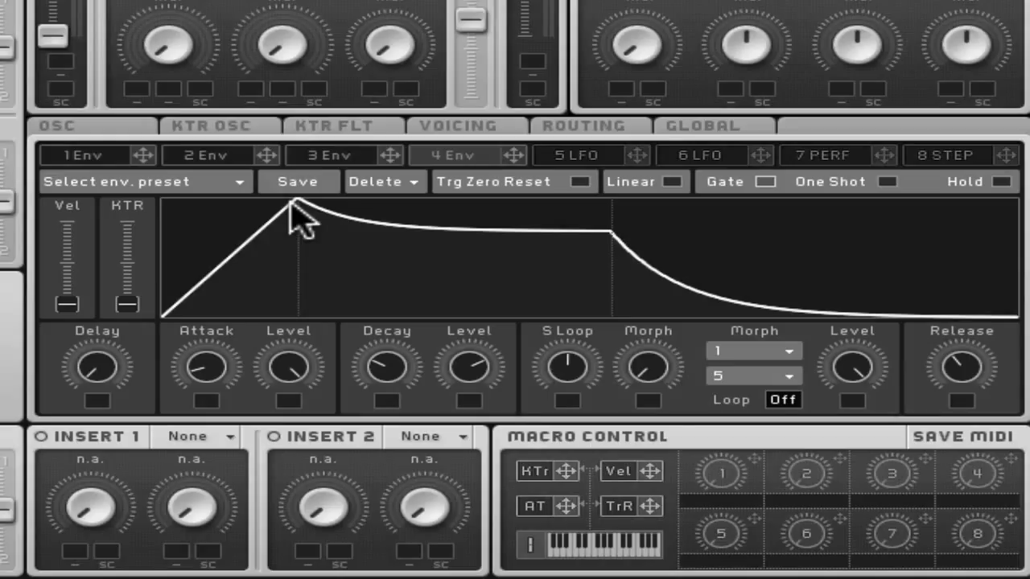
{"action": "left_click", "coordinate": [459, 131]}
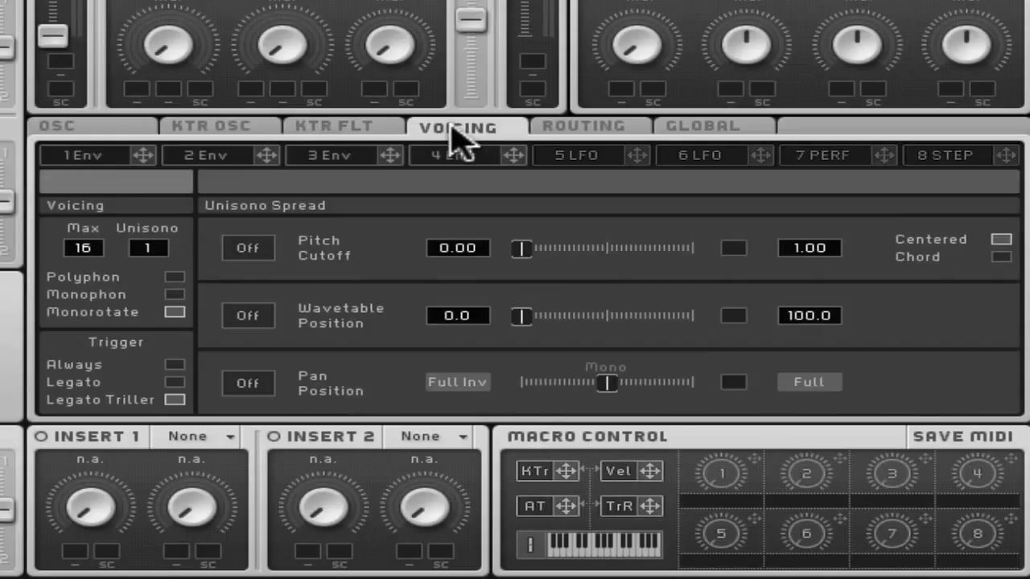
Step: Raise the oscillator glide time to about halfway and set the glide traversal mode to Rate
{"action": "left_click", "coordinate": [106, 127]}
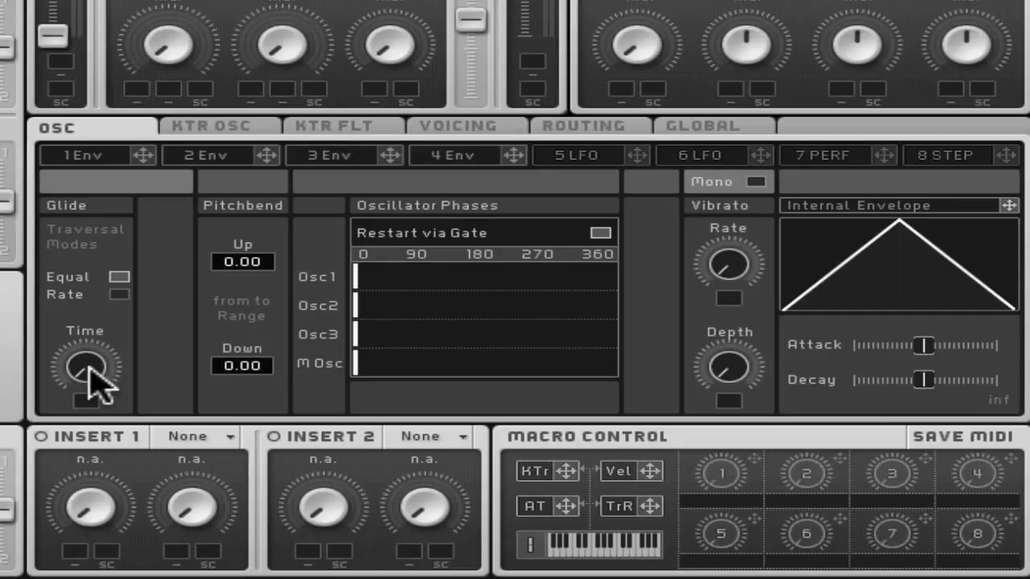
{"action": "left_click_drag", "start_coordinate": [88, 366], "coordinate": [90, 271]}
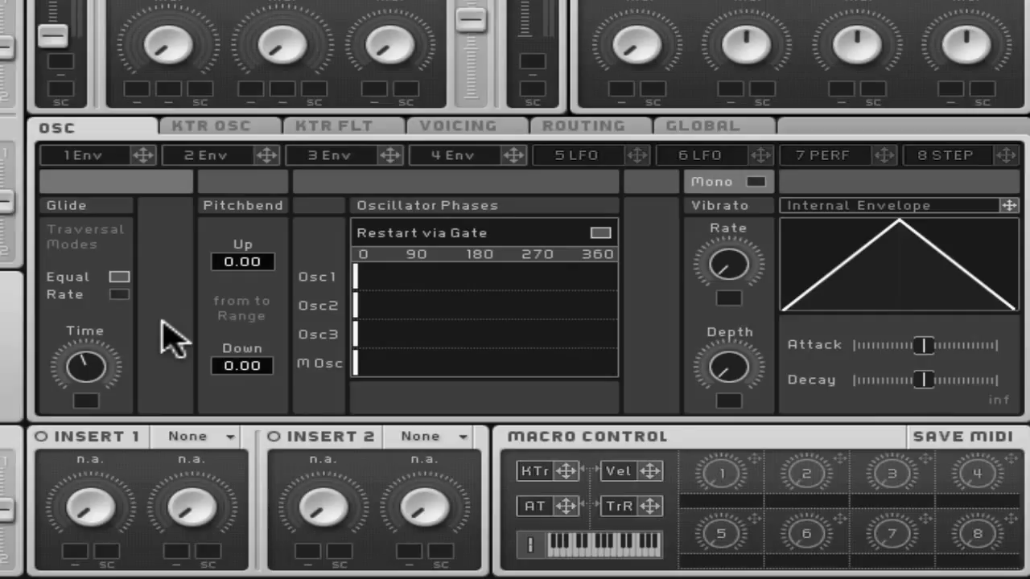
{"action": "left_click", "coordinate": [119, 295]}
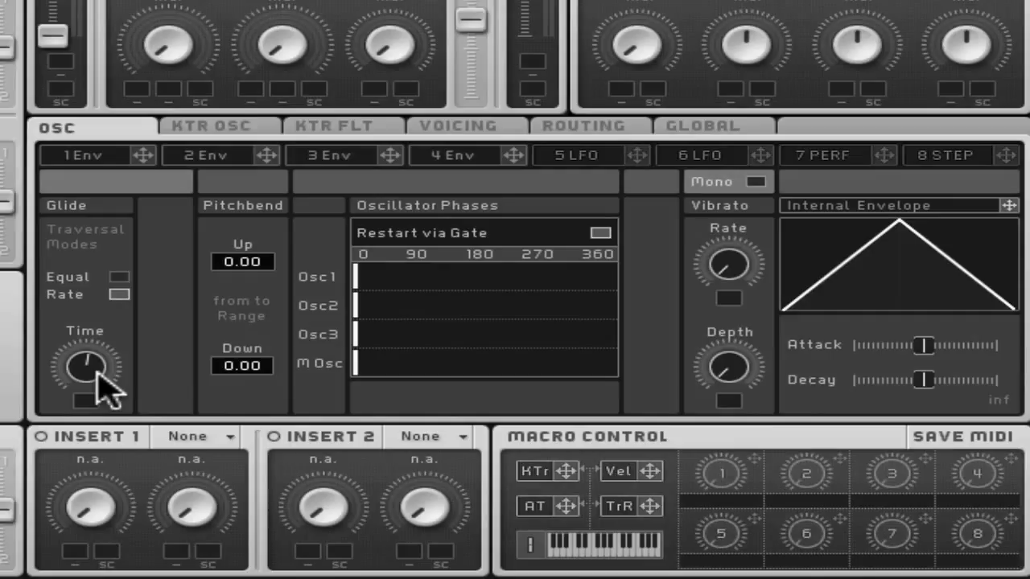
{"action": "left_click", "coordinate": [118, 277]}
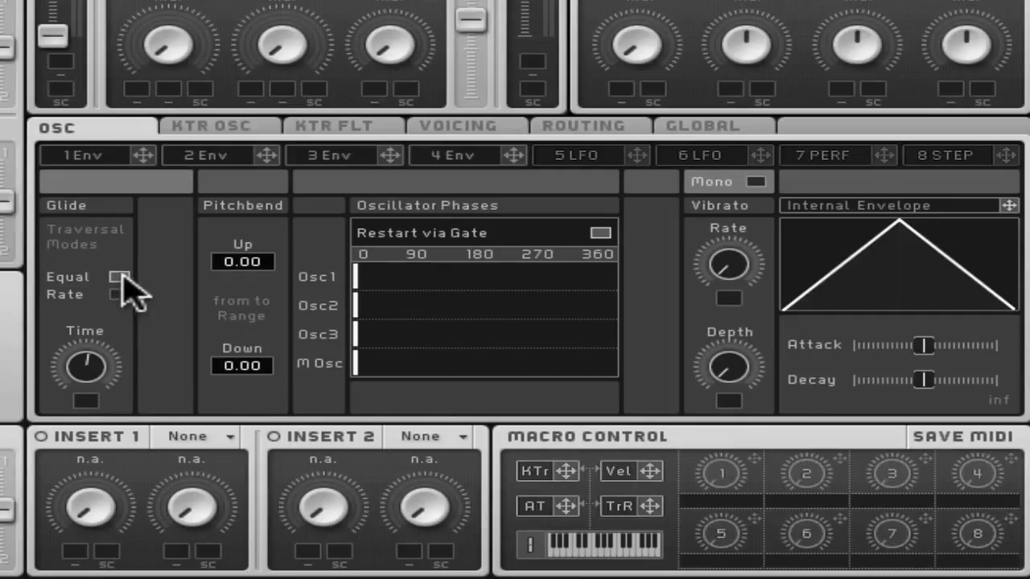
{"action": "mouse_move", "coordinate": [91, 367]}
{"action": "left_mouse_down"}
{"action": "mouse_move", "coordinate": [87, 386]}
{"action": "mouse_move", "coordinate": [78, 371]}
{"action": "left_mouse_up"}
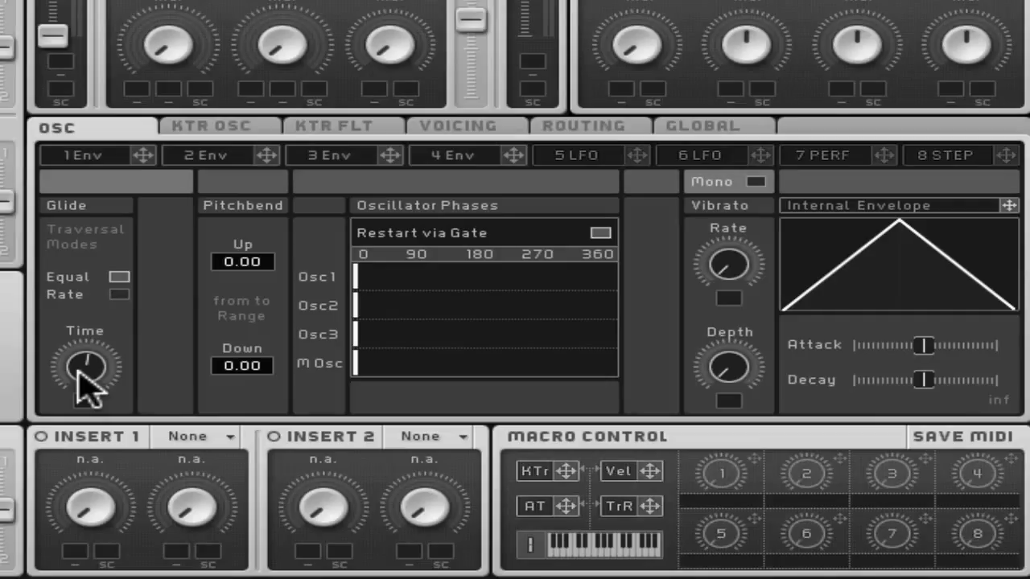
{"action": "left_click", "coordinate": [118, 295]}
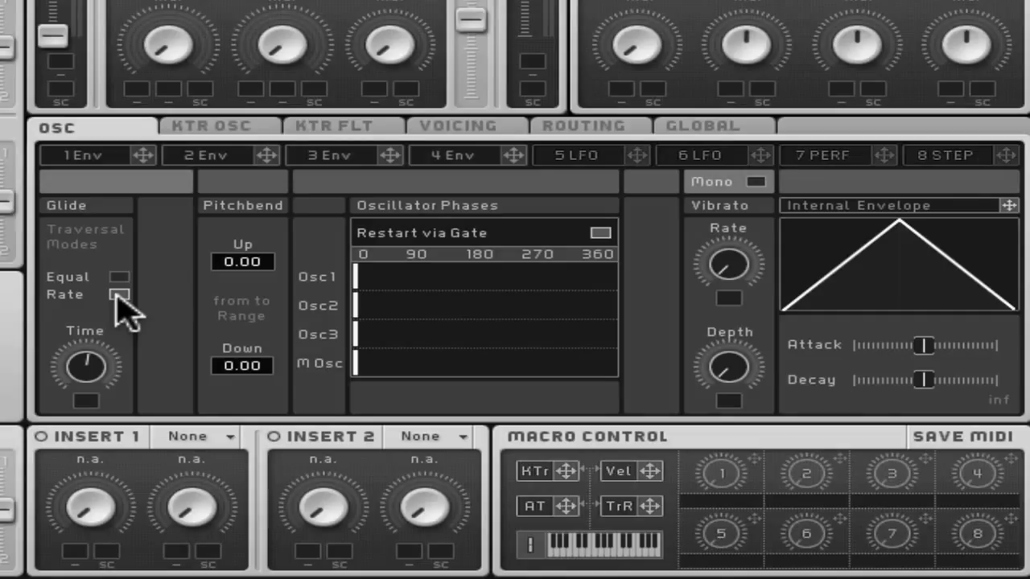
Step: Set both the maximum voices and the unisono voices to 2 and enable the Pitch Cutoff unisono spread
{"action": "left_click", "coordinate": [486, 131]}
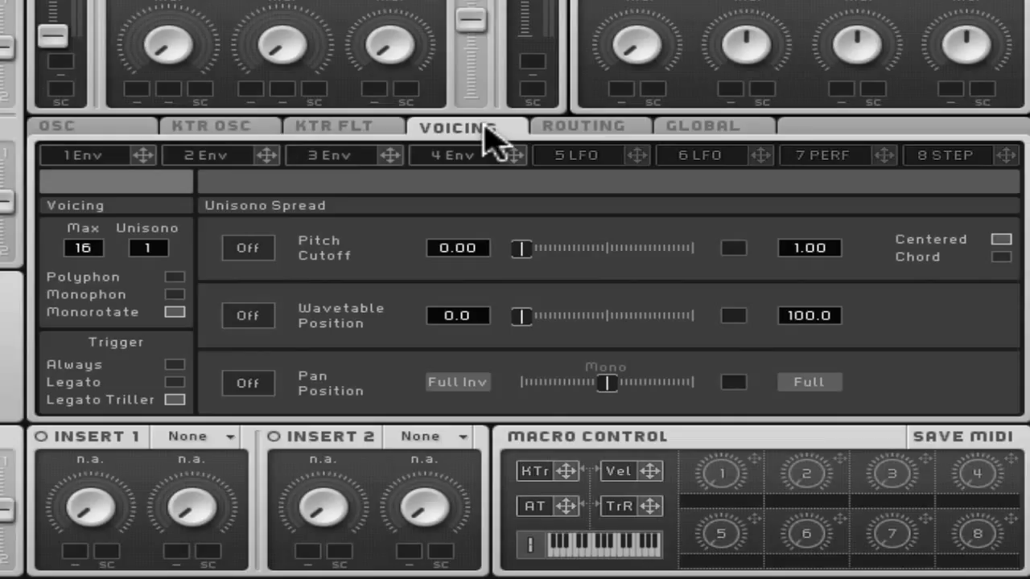
{"action": "left_click_drag", "start_coordinate": [84, 249], "coordinate": [77, 420]}
{"action": "left_click_drag", "start_coordinate": [156, 247], "coordinate": [156, 244]}
{"action": "left_click", "coordinate": [264, 251]}
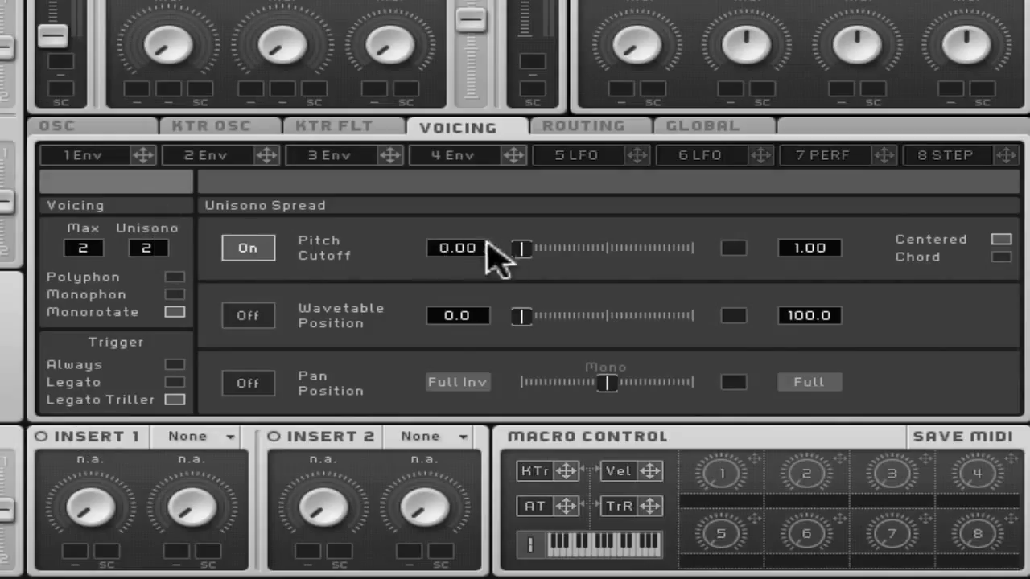
Step: Try the Pitch Cutoff spread at maximum, about a quarter and just under halfway, comparing it with the spread switched off
{"action": "left_click_drag", "start_coordinate": [521, 249], "coordinate": [708, 251]}
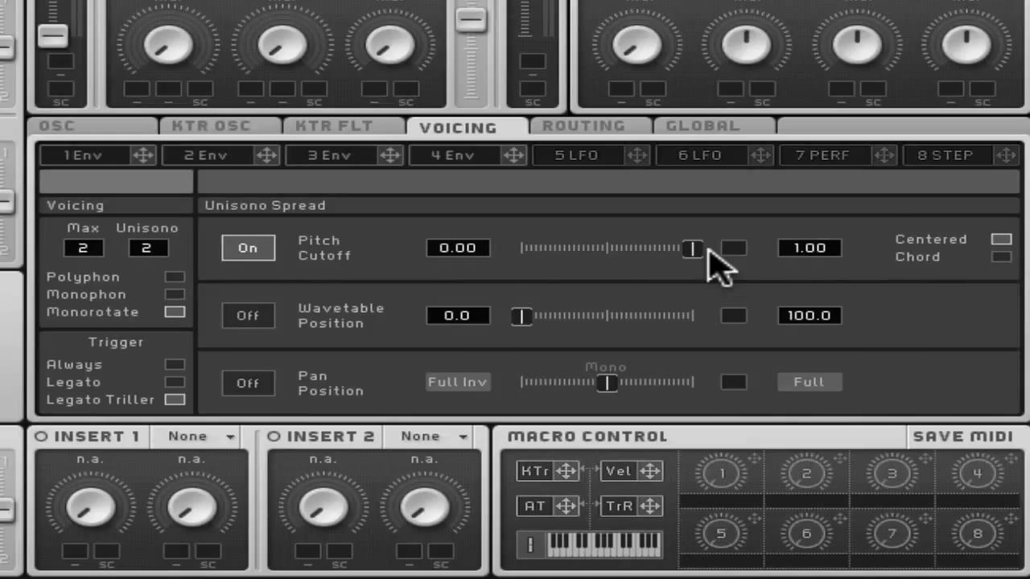
{"action": "left_click_drag", "start_coordinate": [707, 251], "coordinate": [483, 239]}
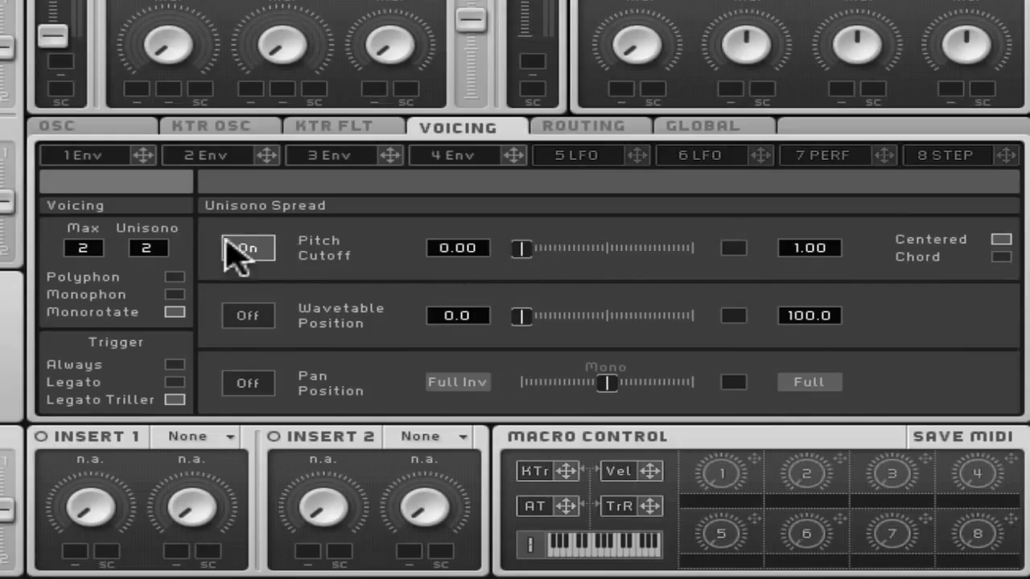
{"action": "left_click", "coordinate": [264, 256]}
{"action": "left_click", "coordinate": [256, 246]}
{"action": "left_click_drag", "start_coordinate": [522, 246], "coordinate": [563, 245]}
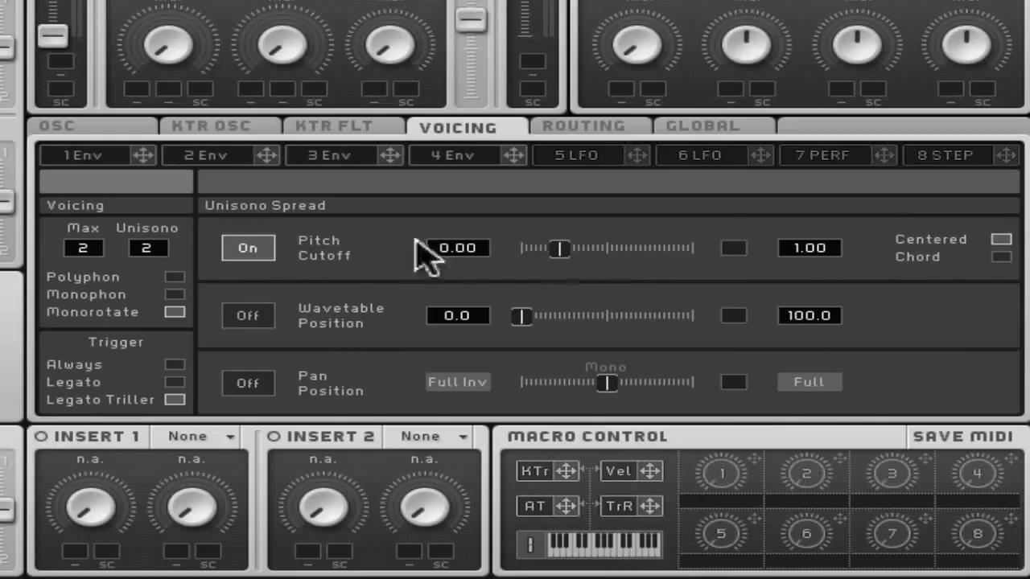
{"action": "left_click", "coordinate": [252, 249]}
{"action": "left_click", "coordinate": [254, 251]}
{"action": "left_click_drag", "start_coordinate": [559, 247], "coordinate": [605, 249]}
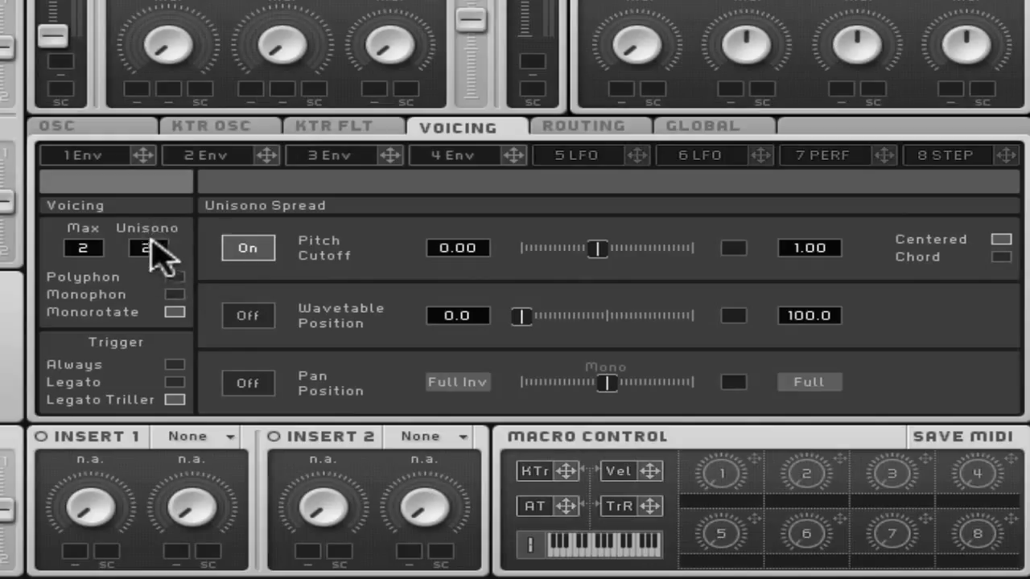
Step: Raise both the maximum voices and the unisono voices to 4 and enable the Wavetable Position unisono spread
{"action": "left_click_drag", "start_coordinate": [83, 241], "coordinate": [84, 230]}
{"action": "left_click_drag", "start_coordinate": [141, 253], "coordinate": [156, 230]}
{"action": "left_click", "coordinate": [255, 316]}
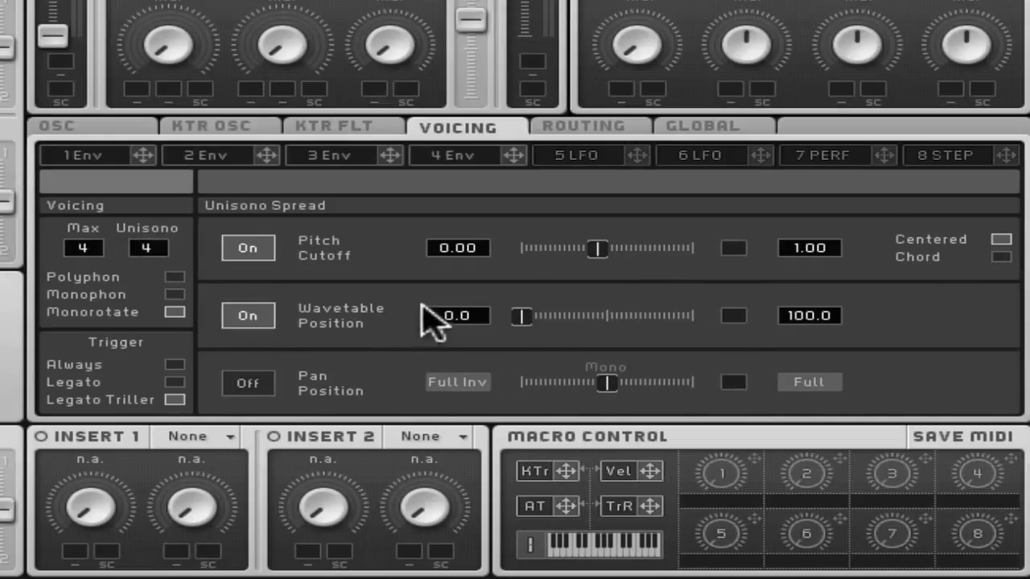
Step: Try the Wavetable Position spread at about two-thirds, and return both it and the Pitch Cutoff spread to their minimum
{"action": "left_click_drag", "start_coordinate": [523, 314], "coordinate": [655, 317]}
{"action": "left_click_drag", "start_coordinate": [598, 248], "coordinate": [515, 247]}
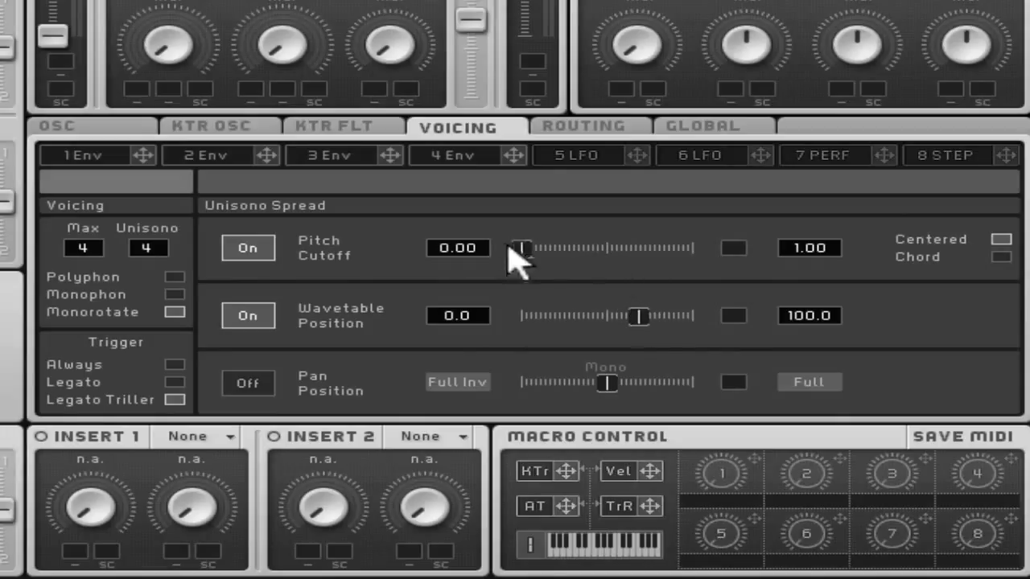
{"action": "left_click_drag", "start_coordinate": [639, 316], "coordinate": [506, 312]}
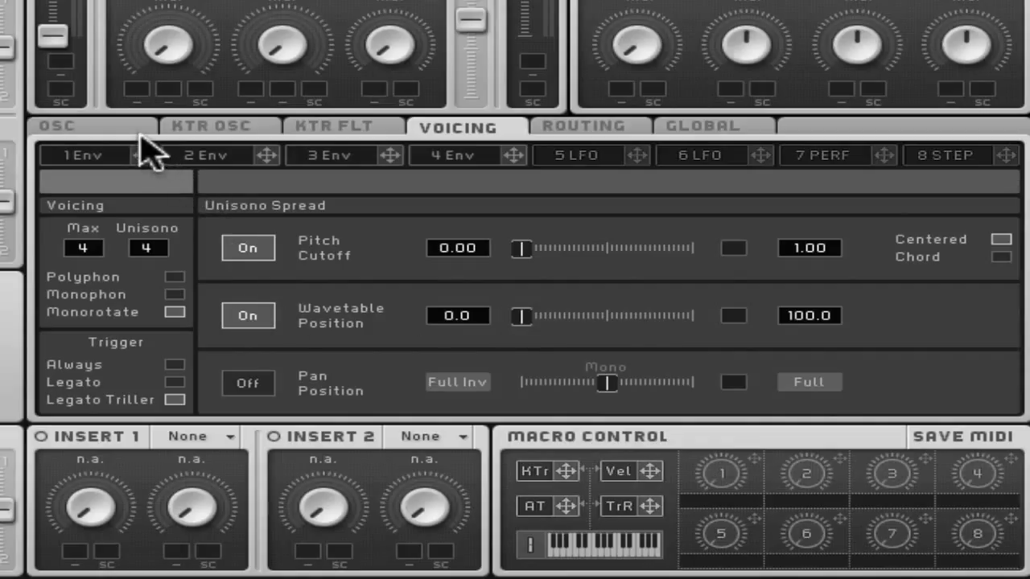
Step: Set the oscillator pitchbend range to 24.00 up and -24.00 down
{"action": "left_click", "coordinate": [122, 130]}
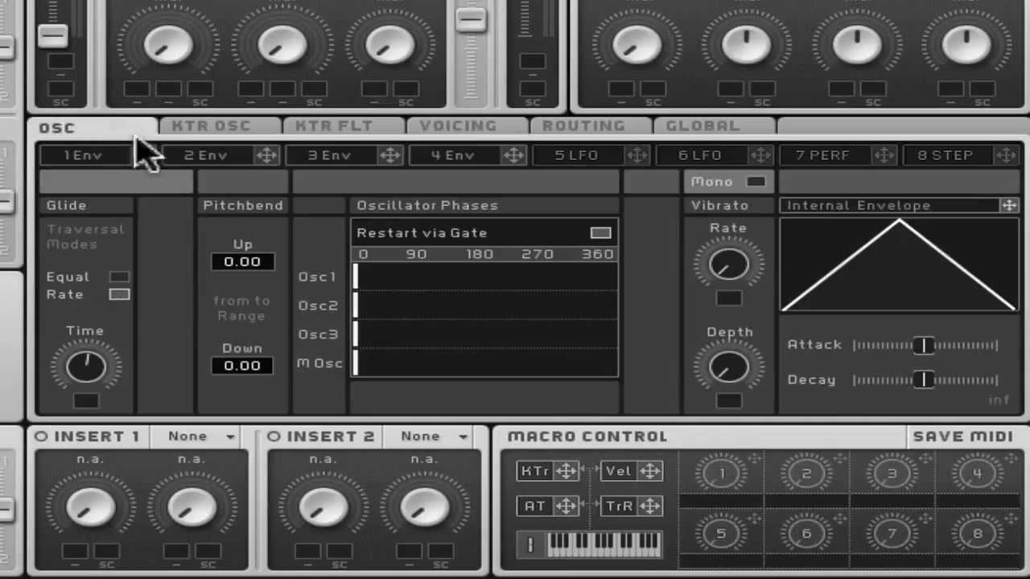
{"action": "left_click_drag", "start_coordinate": [237, 265], "coordinate": [257, 24]}
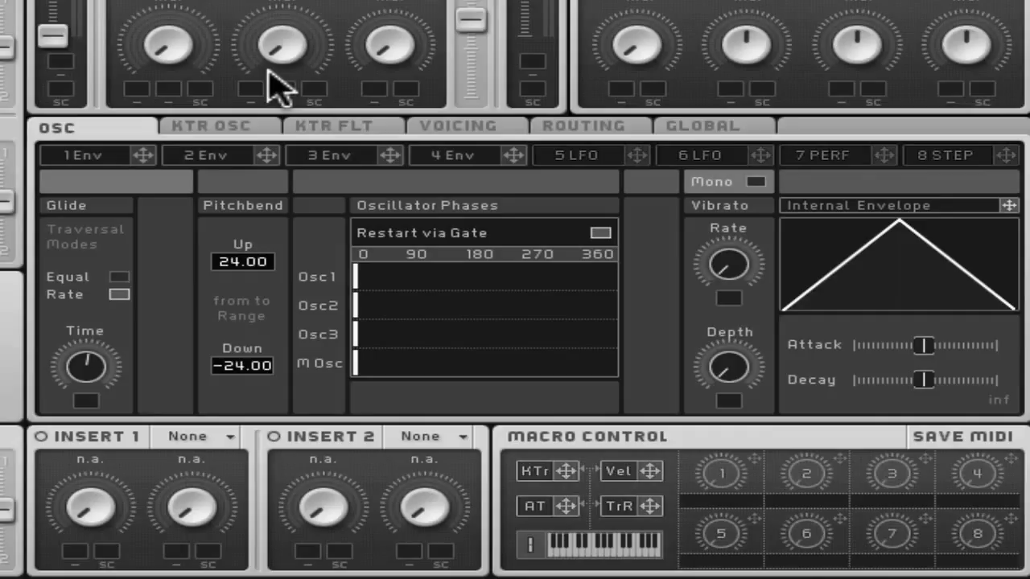
Step: Turn off the Pitch Cutoff and Wavetable Position unisono spreads
{"action": "left_click", "coordinate": [464, 126]}
{"action": "left_click", "coordinate": [246, 247]}
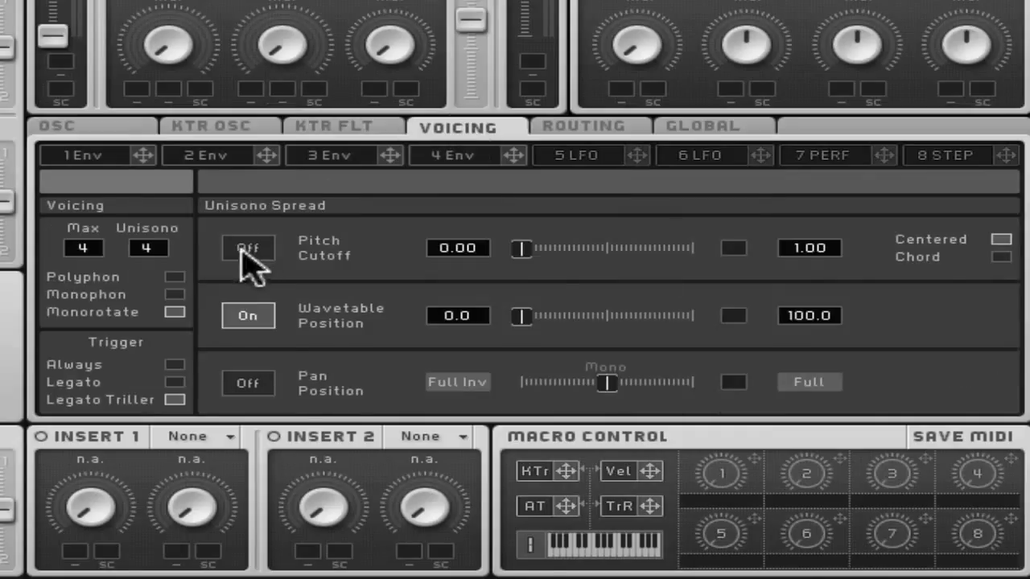
{"action": "left_click", "coordinate": [261, 320]}
Step: Set the oscillator vibrato depth to maximum and its rate to about halfway
{"action": "left_click", "coordinate": [120, 128]}
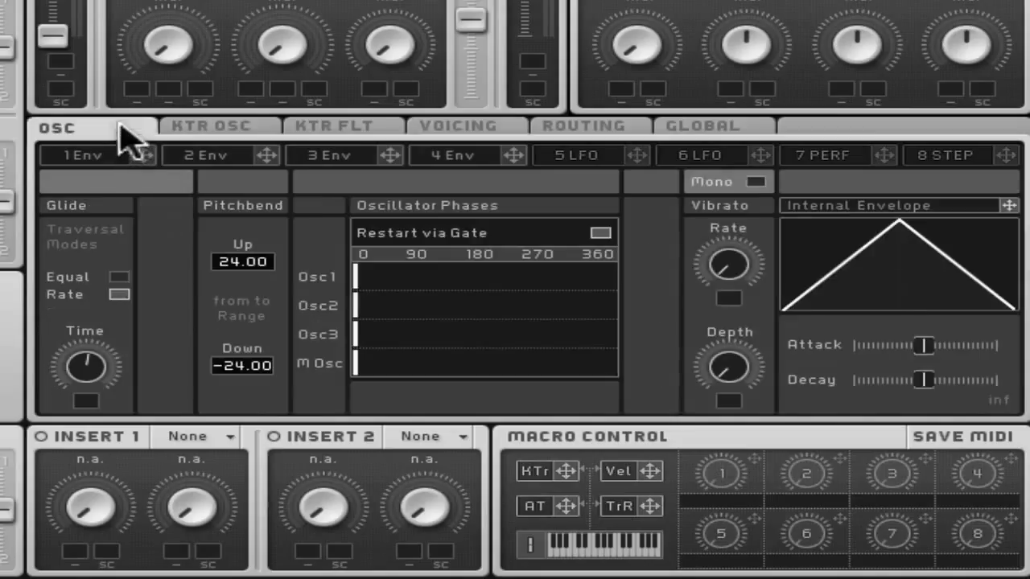
{"action": "left_click_drag", "start_coordinate": [729, 362], "coordinate": [735, 374]}
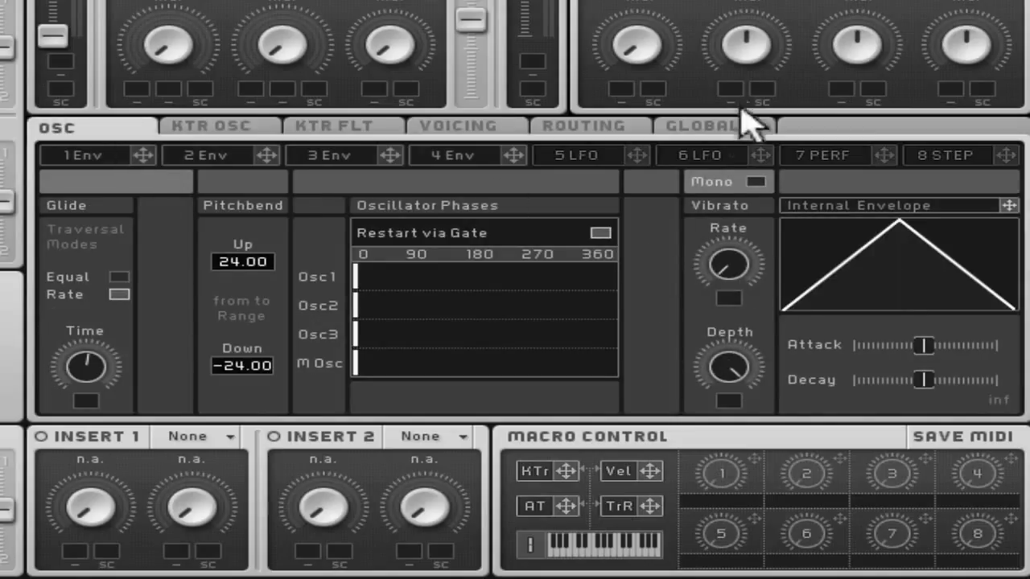
{"action": "left_click_drag", "start_coordinate": [730, 269], "coordinate": [738, 169]}
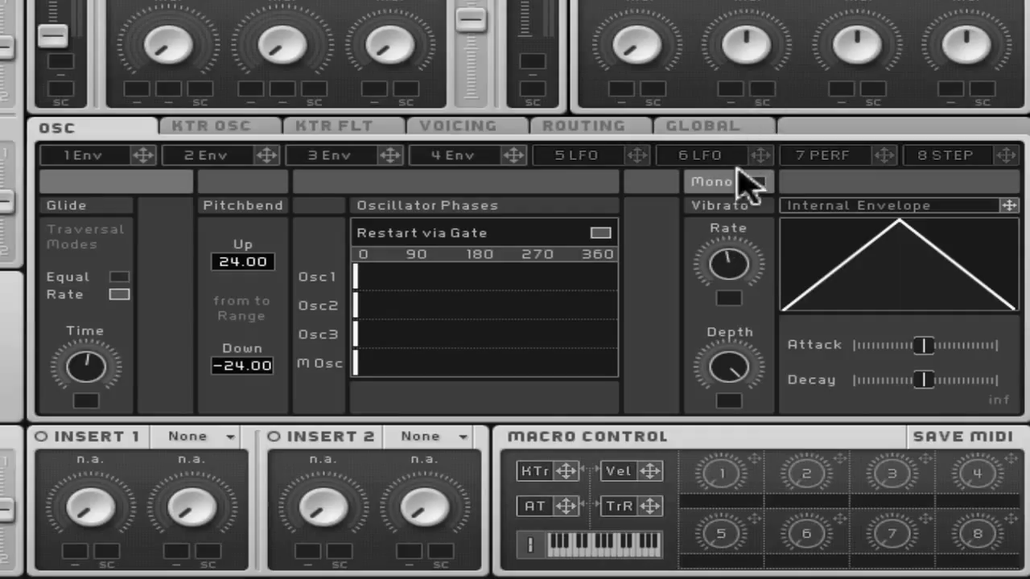
Step: Reduce the unisono voices to the minimum and lower the vibrato depth to a low setting
{"action": "left_click", "coordinate": [506, 128]}
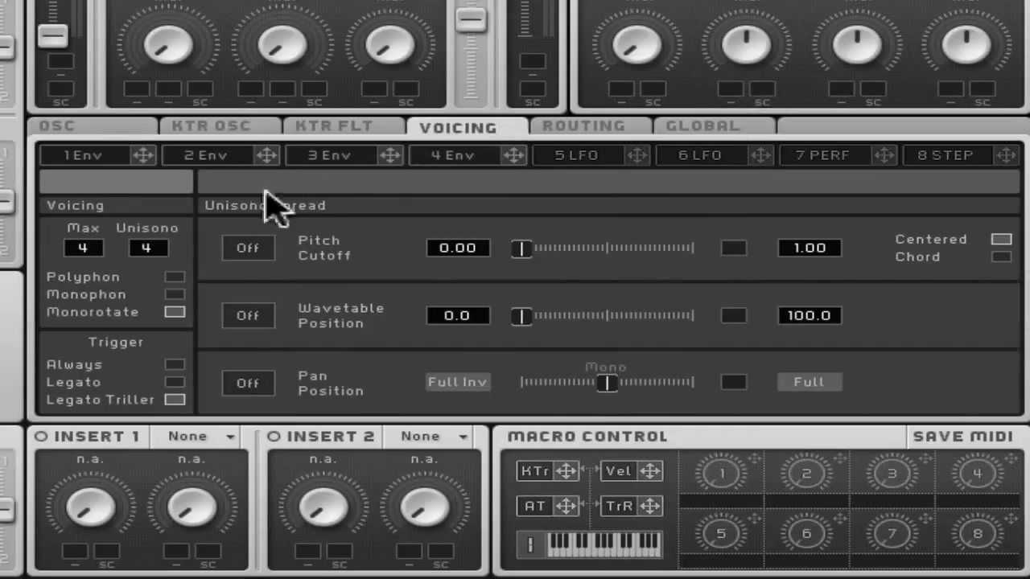
{"action": "left_click_drag", "start_coordinate": [146, 242], "coordinate": [137, 439]}
{"action": "left_click", "coordinate": [123, 121]}
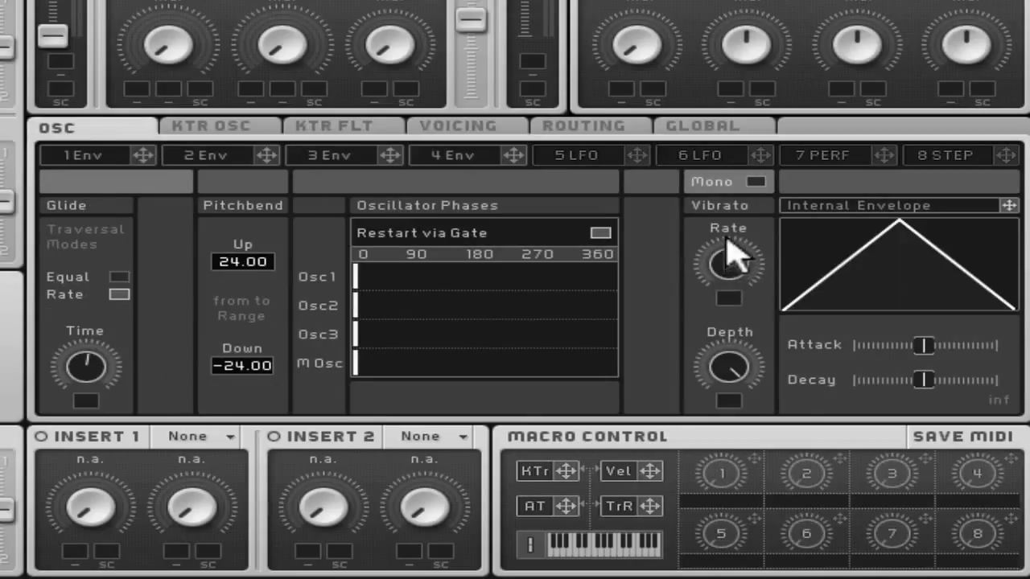
{"action": "left_click_drag", "start_coordinate": [720, 361], "coordinate": [705, 523]}
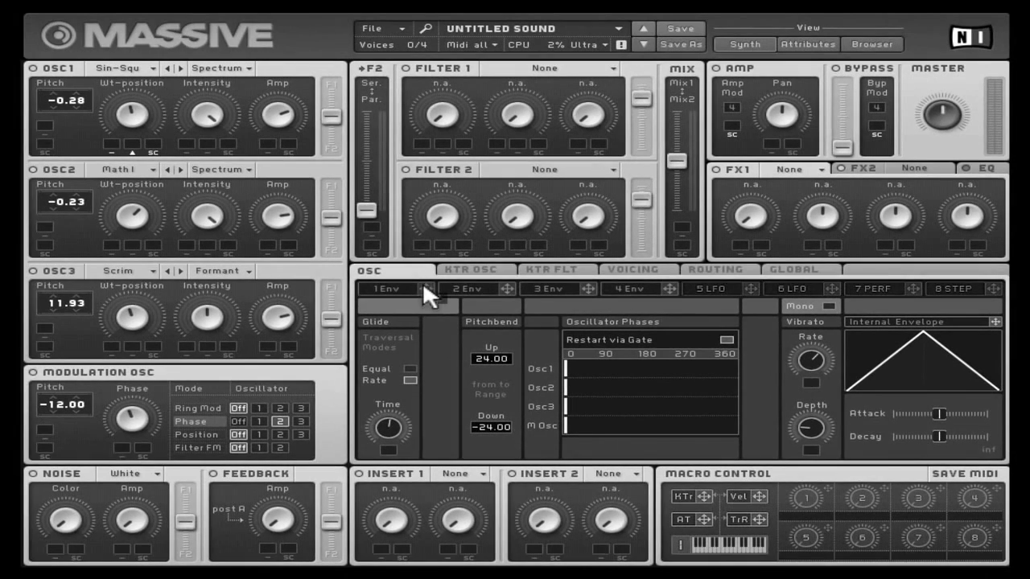
Step: Modulate the pitch of oscillators 1, 2 and 3 with Envelope 1, using an amount of 64.00 on each
{"action": "left_click_drag", "start_coordinate": [44, 121], "coordinate": [45, 128]}
{"action": "left_click_drag", "start_coordinate": [45, 225], "coordinate": [45, 226]}
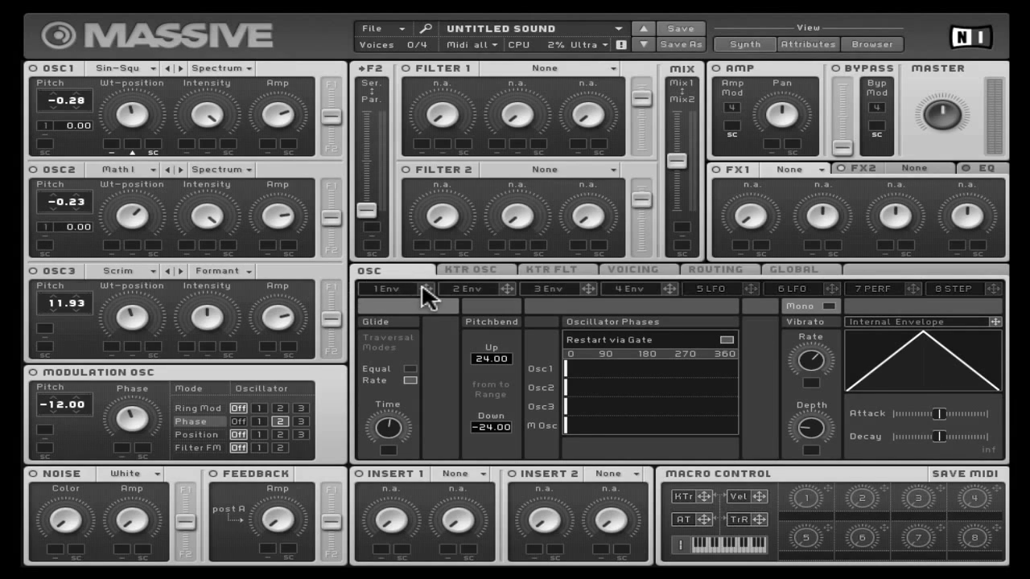
{"action": "left_click_drag", "start_coordinate": [46, 327], "coordinate": [47, 328]}
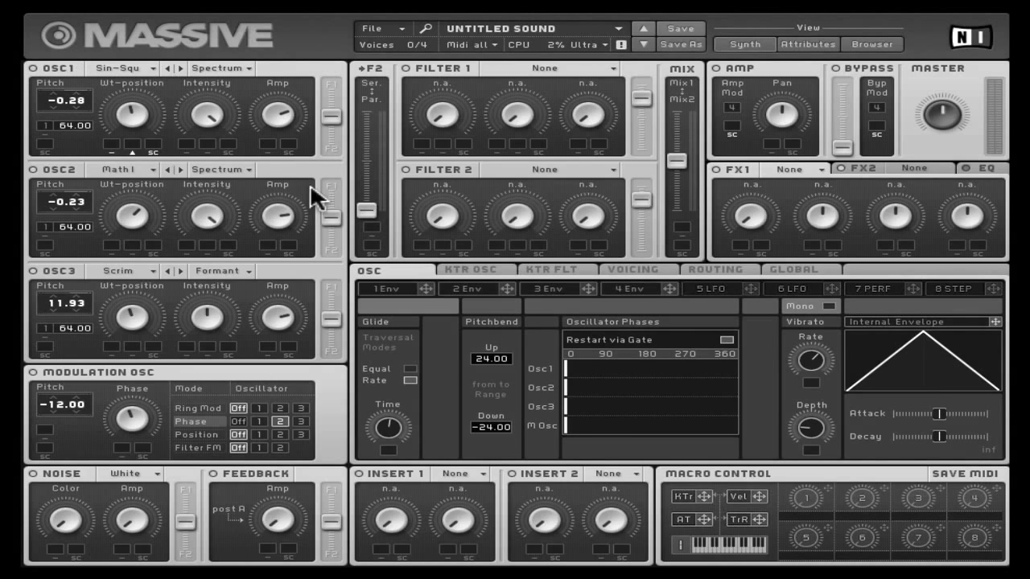
Step: Set the attack time, decay level and release of Envelope 1 to their minimum
{"action": "left_click", "coordinate": [402, 291]}
{"action": "left_click_drag", "start_coordinate": [468, 438], "coordinate": [468, 483]}
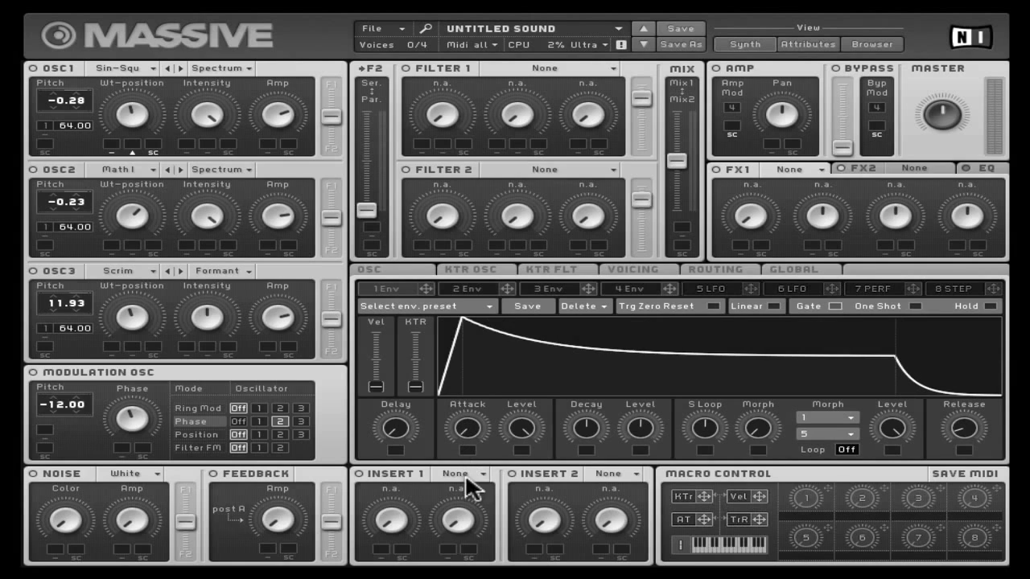
{"action": "left_click_drag", "start_coordinate": [641, 428], "coordinate": [648, 535]}
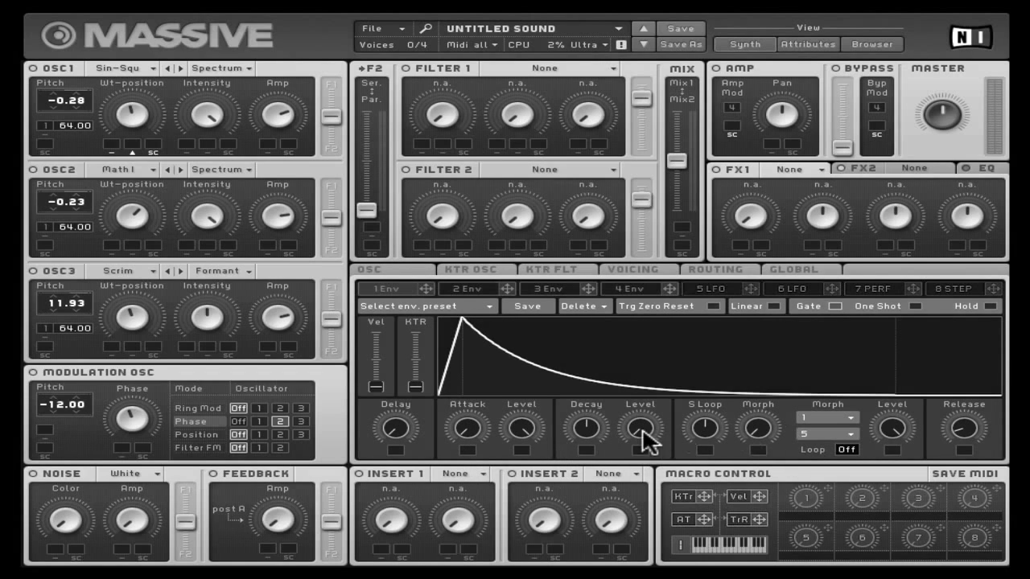
{"action": "left_click_drag", "start_coordinate": [968, 442], "coordinate": [962, 479]}
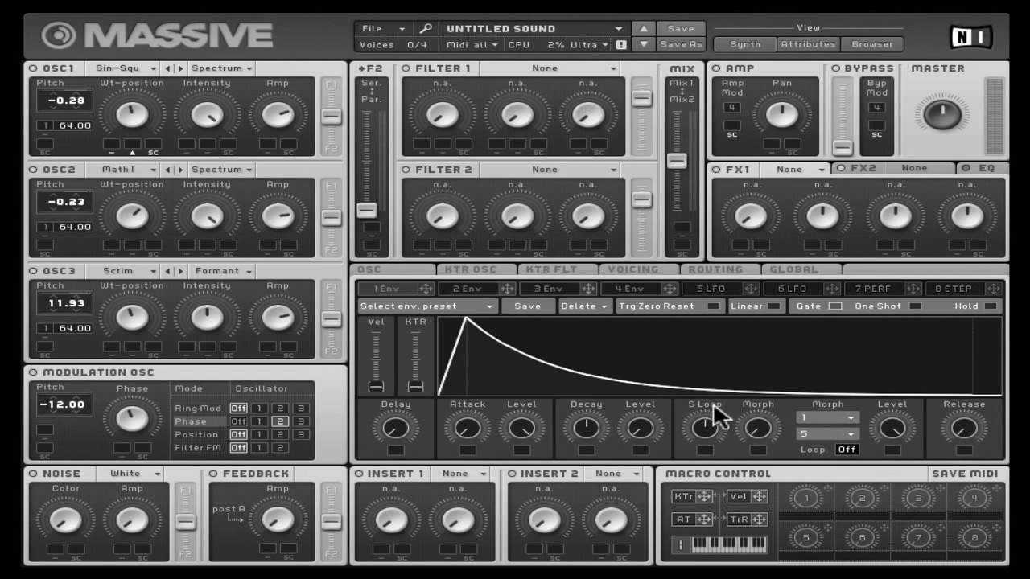
Step: Shorten the decay of Envelope 1 and lower its attack level to a little over half
{"action": "left_click_drag", "start_coordinate": [588, 432], "coordinate": [584, 469]}
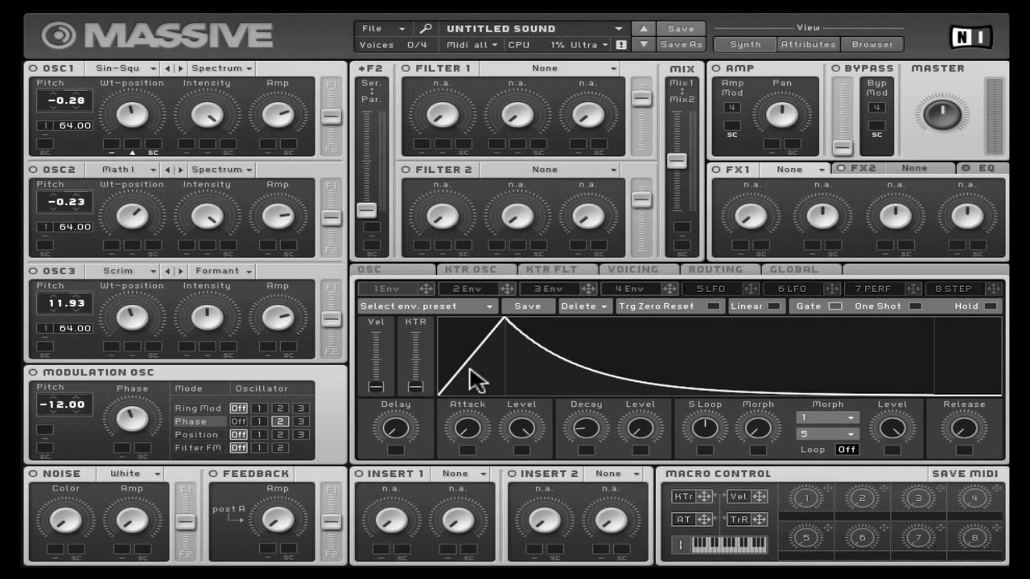
{"action": "left_click_drag", "start_coordinate": [518, 420], "coordinate": [515, 473]}
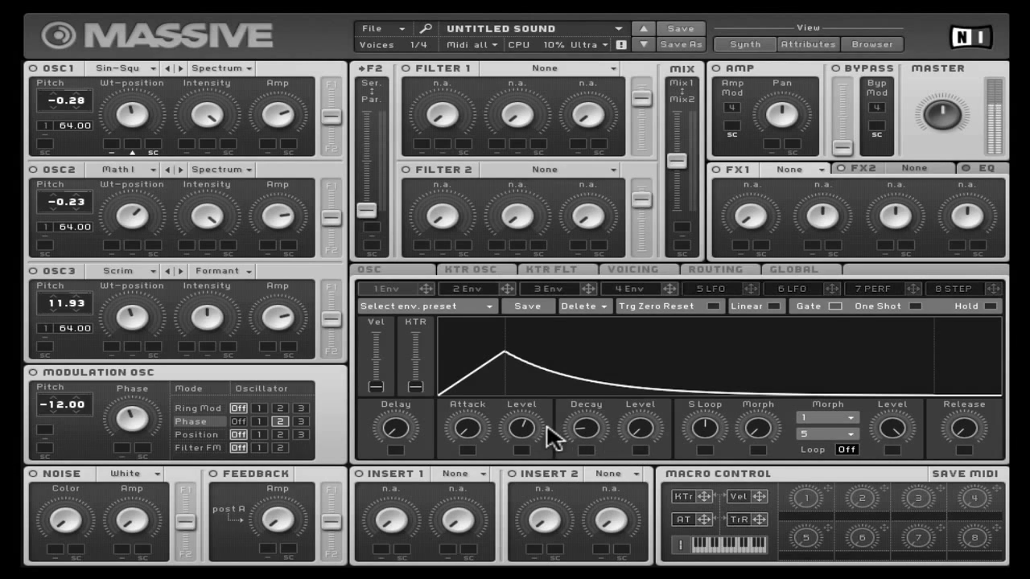
{"action": "left_click_drag", "start_coordinate": [585, 428], "coordinate": [584, 420]}
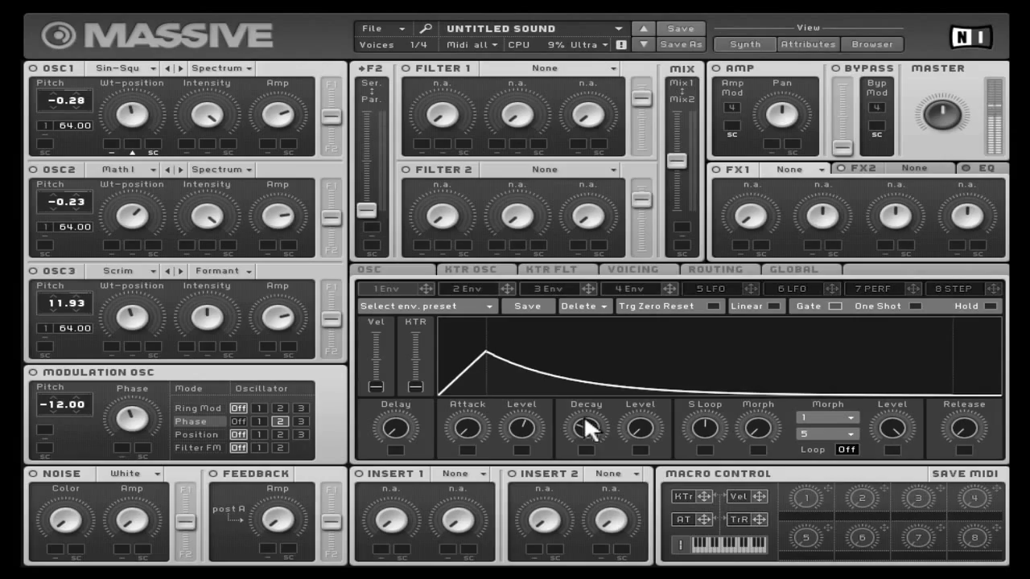